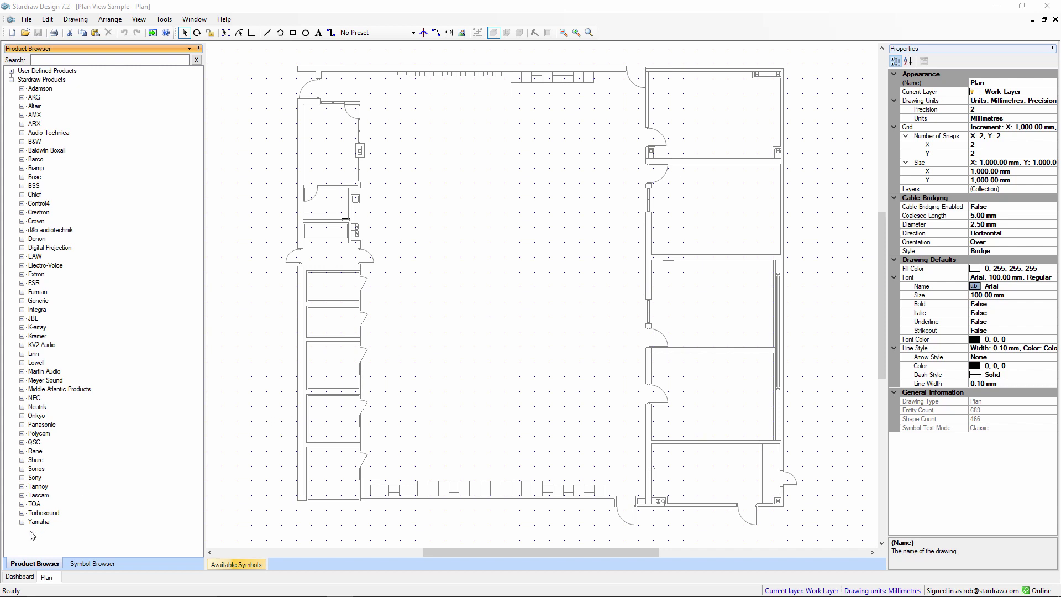
- Switch to the Symbol Browser and expand the Stardraw Online Symbols library categories
click(84, 565)
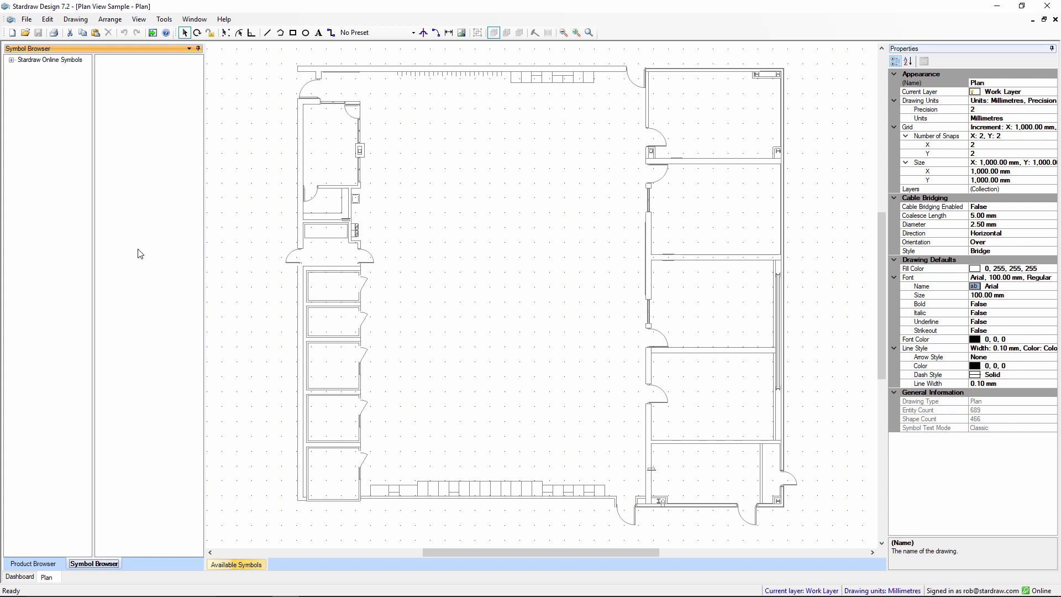
click(12, 61)
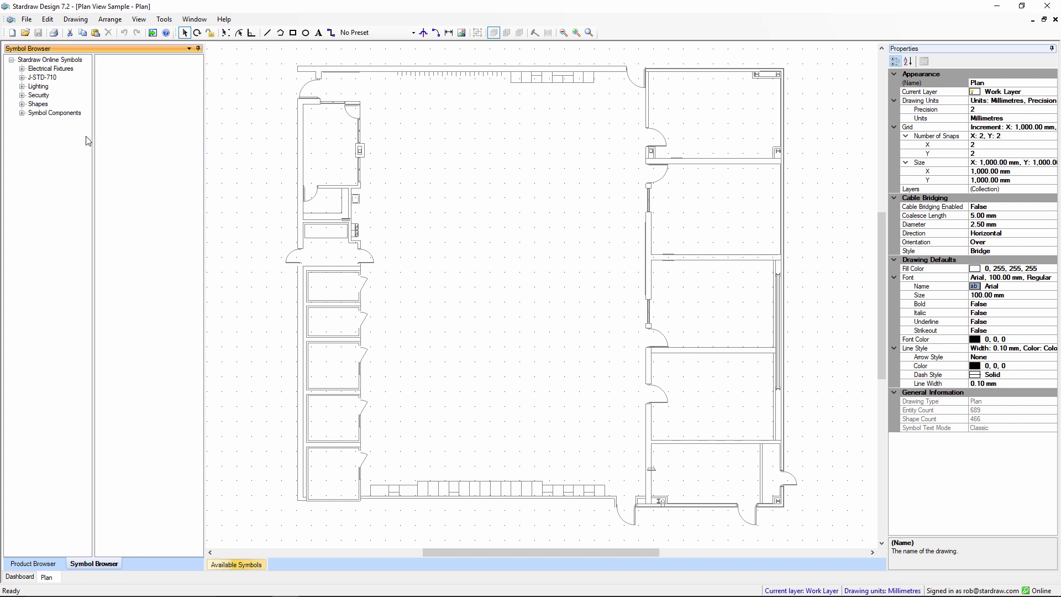
- Open Tools > Personalization at the Symbol Directories page, then bring up File Explorer
click(163, 19)
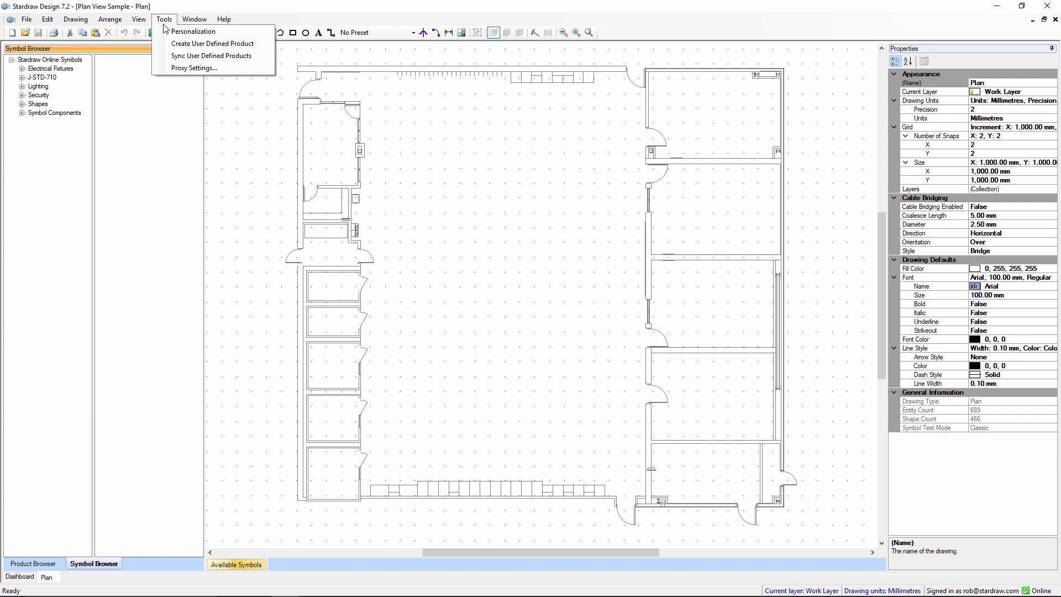
click(191, 34)
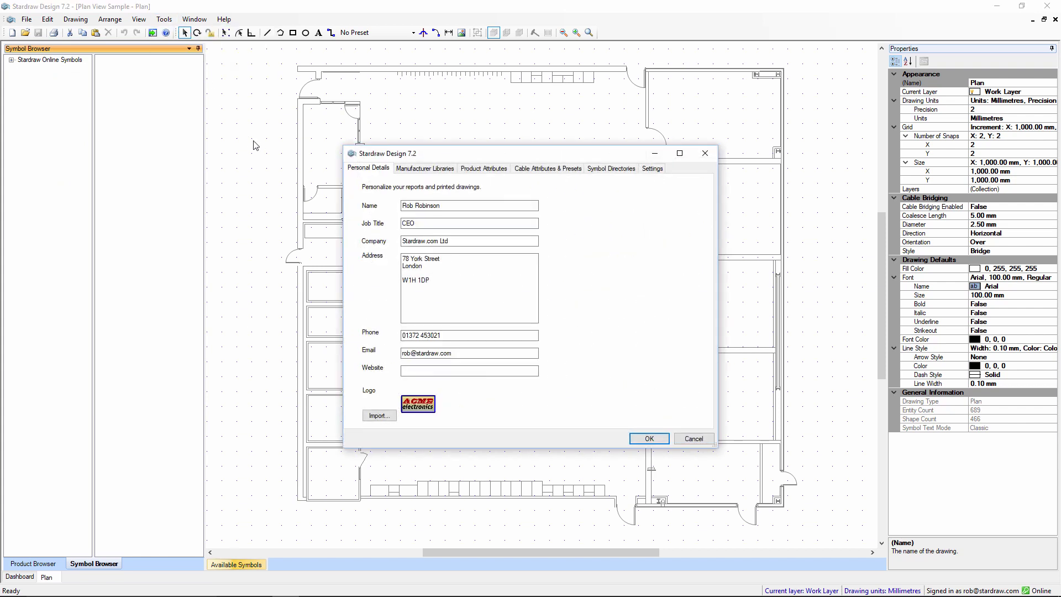
click(603, 174)
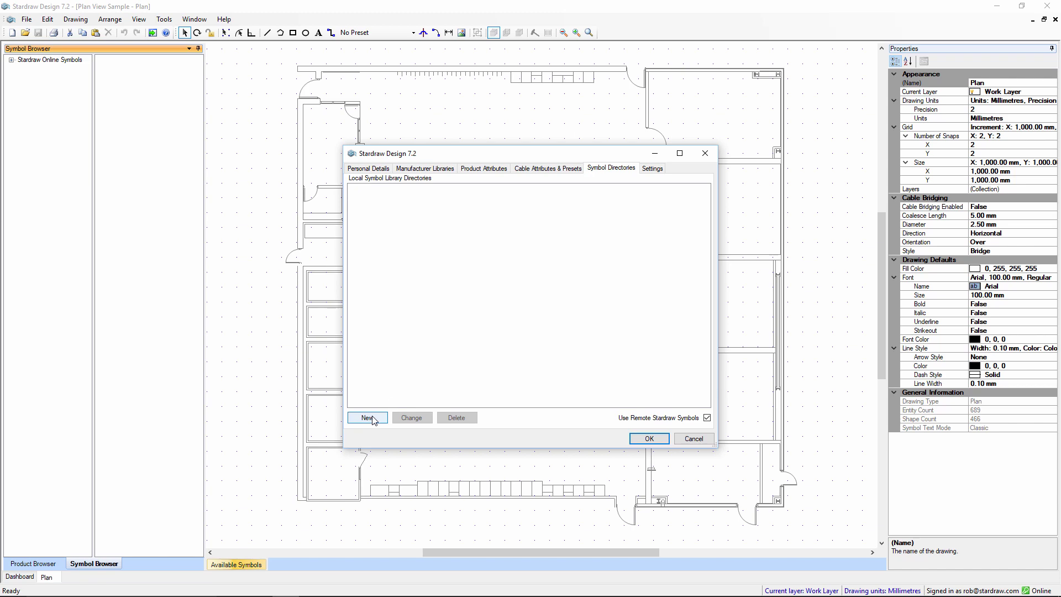
click(313, 587)
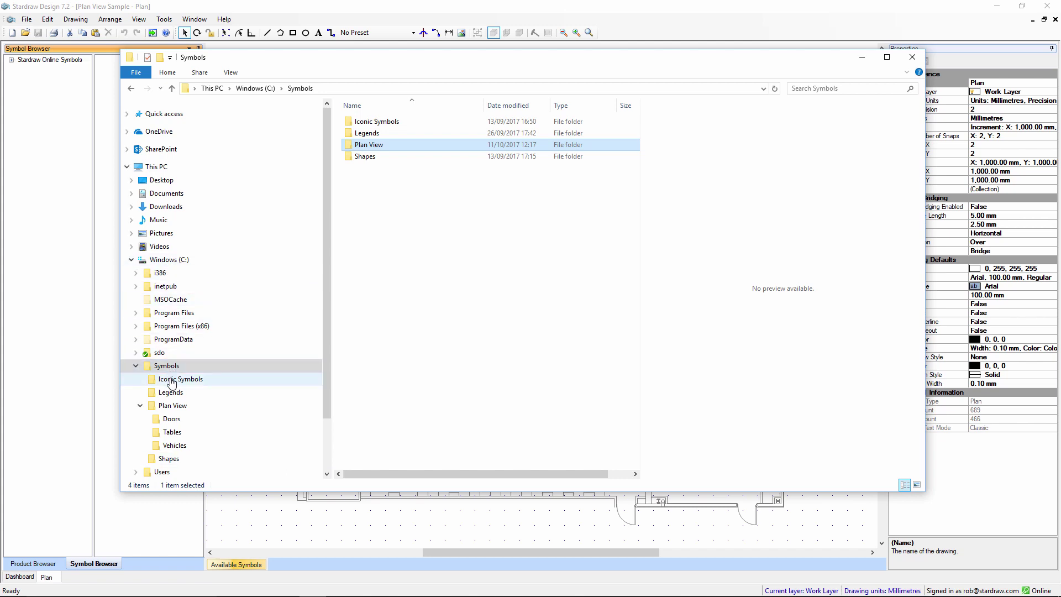
- Browse C:\Symbols folders Iconic Symbols, Plan View, Doors, Tables and Vehicles, then return to Stardraw
click(171, 380)
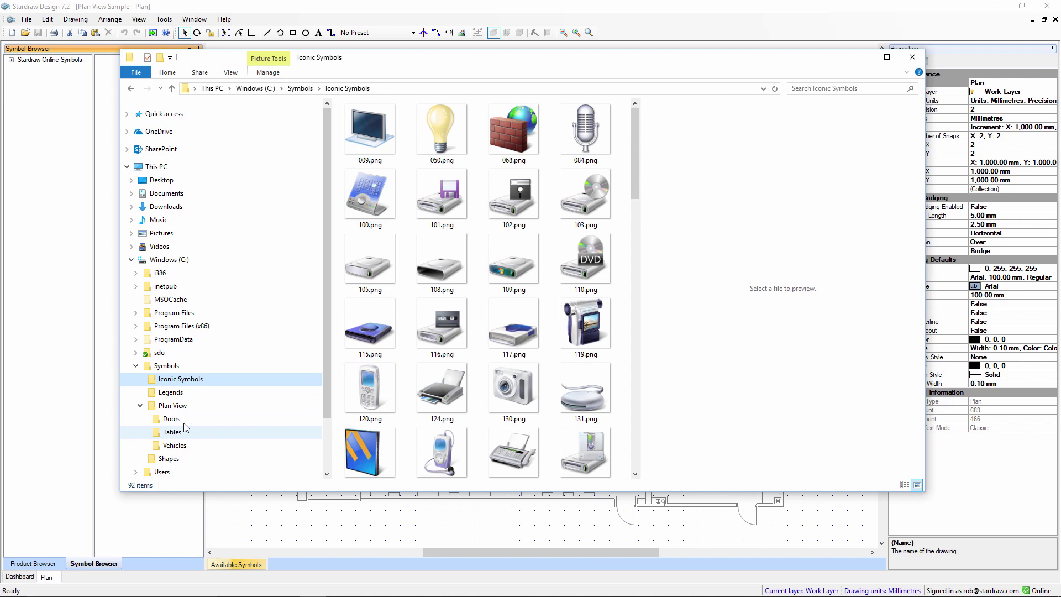
click(172, 406)
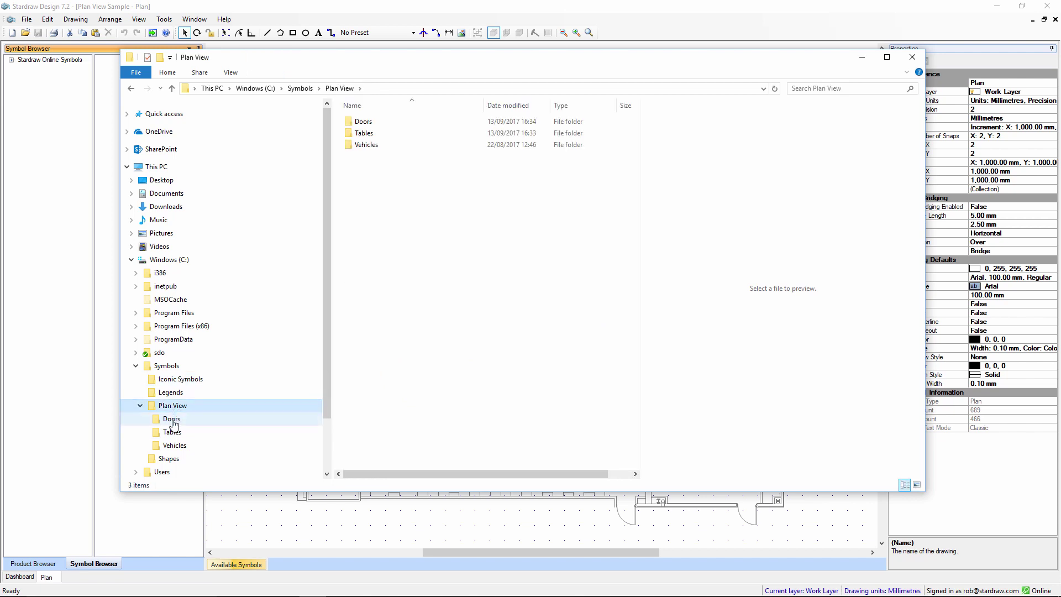
click(172, 421)
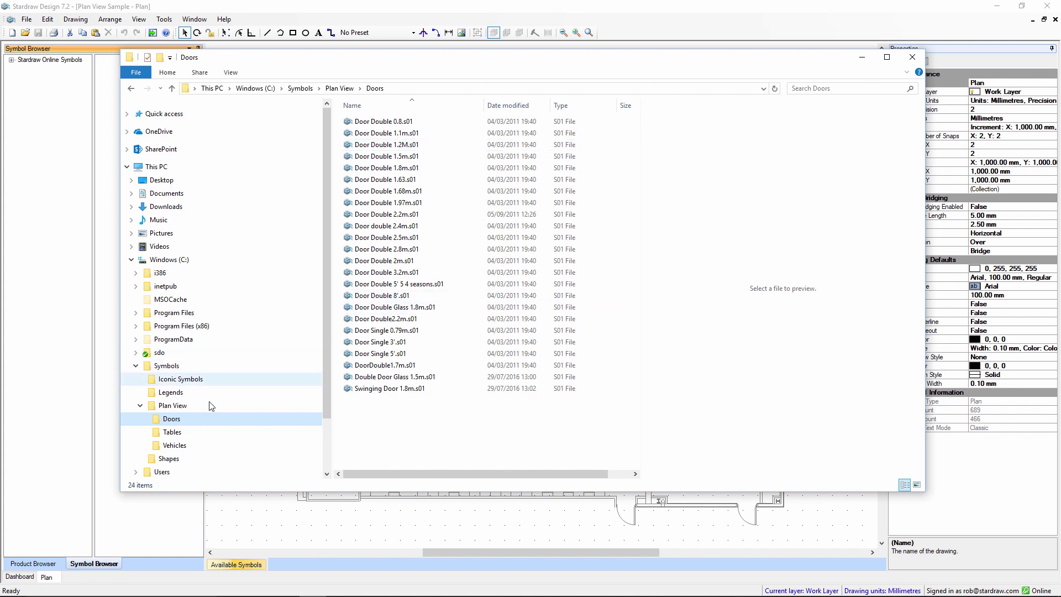
click(172, 432)
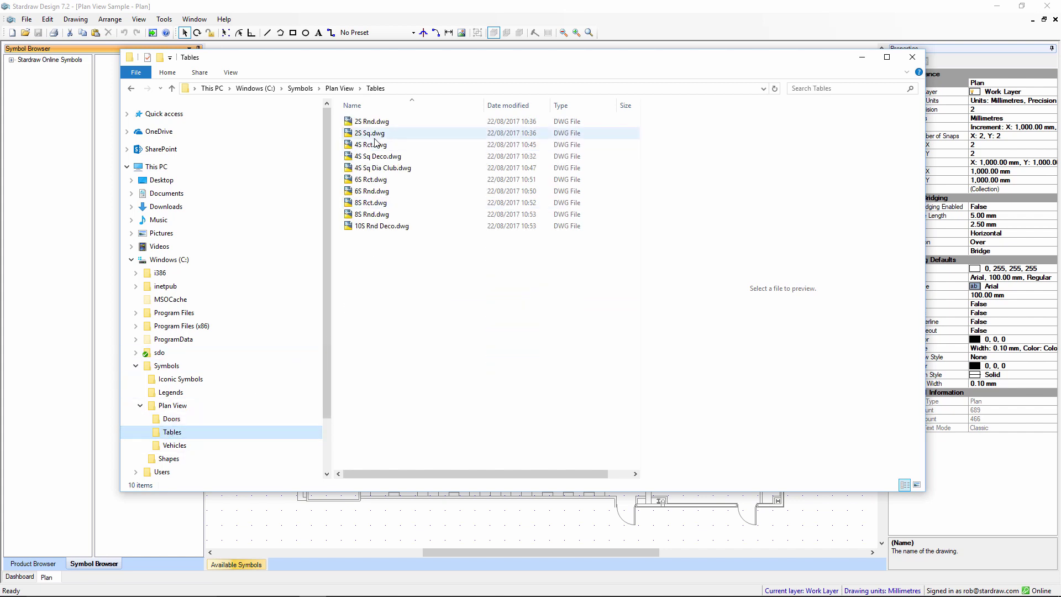
click(174, 445)
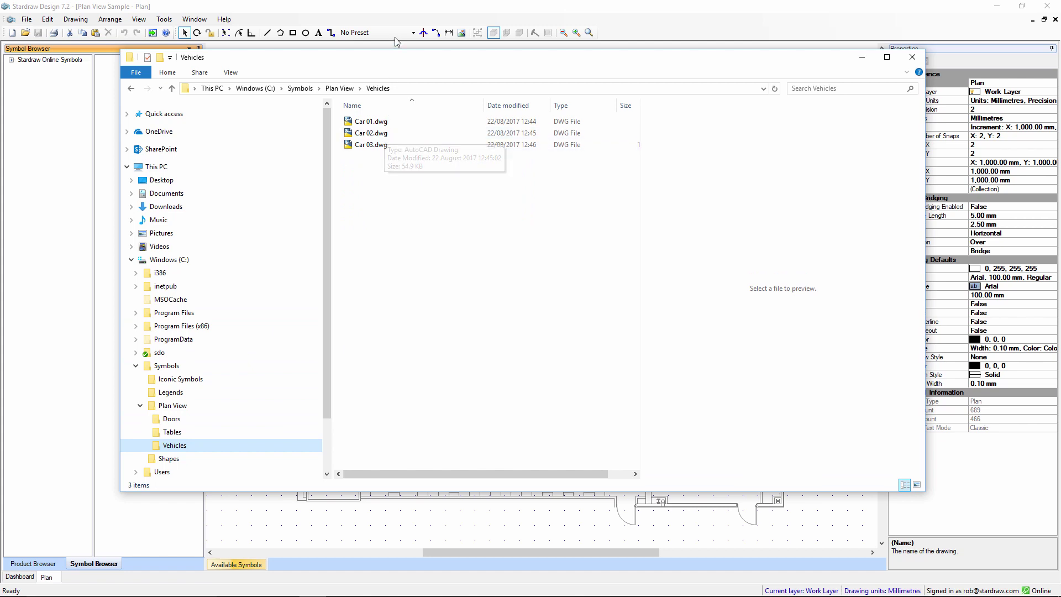
click(397, 10)
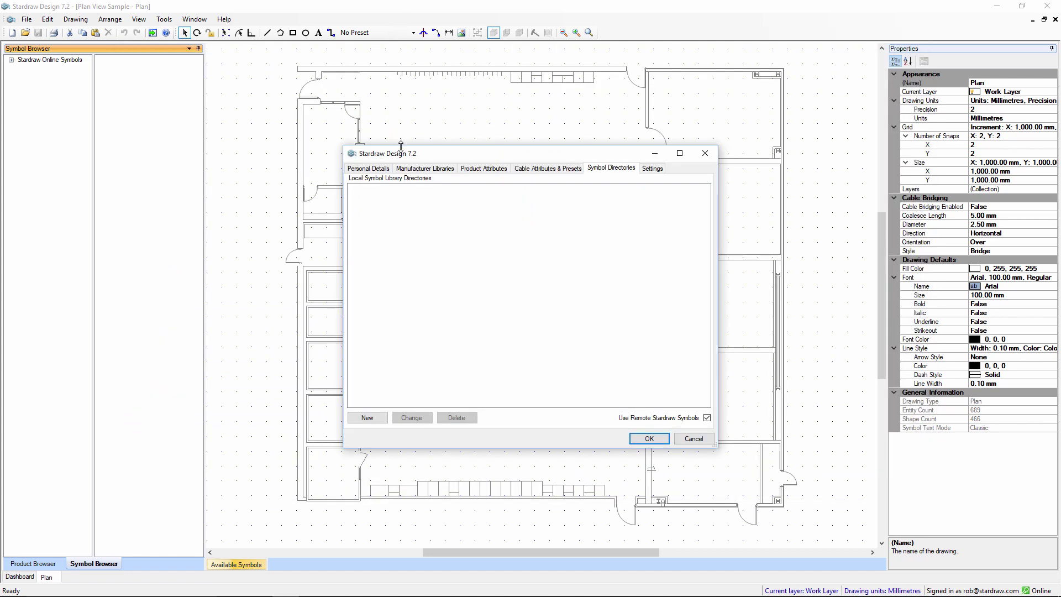
- Register C:\Symbols as a new local symbol directory and close Personalization
click(367, 419)
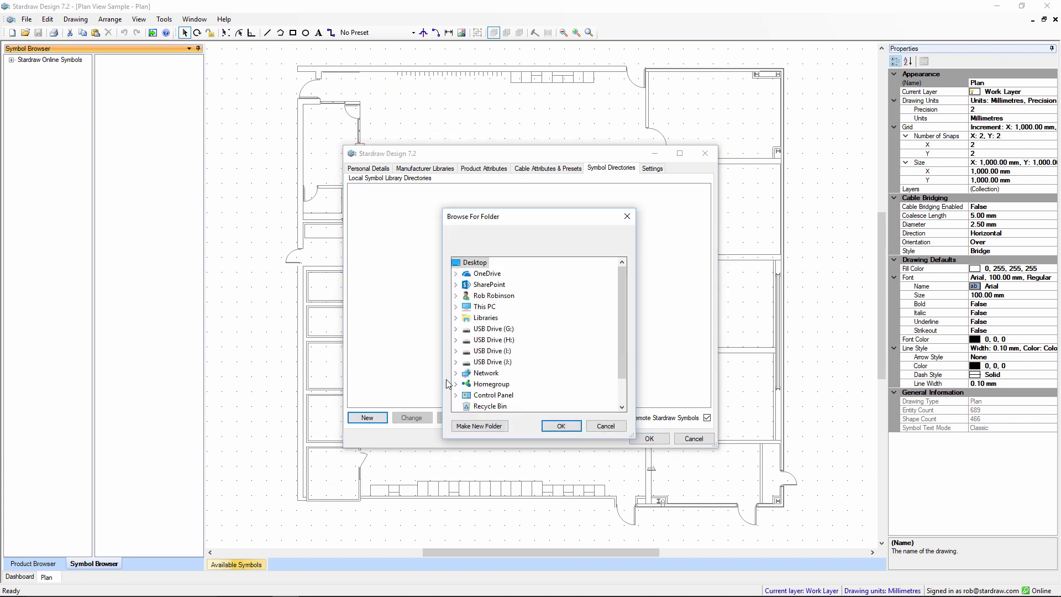
click(455, 306)
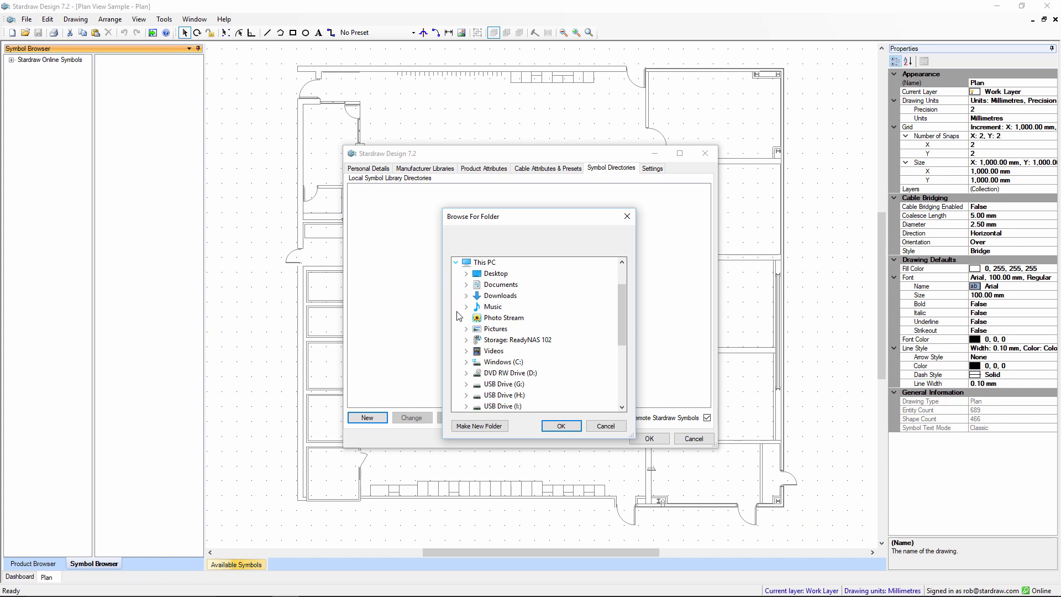
click(466, 362)
click(477, 374)
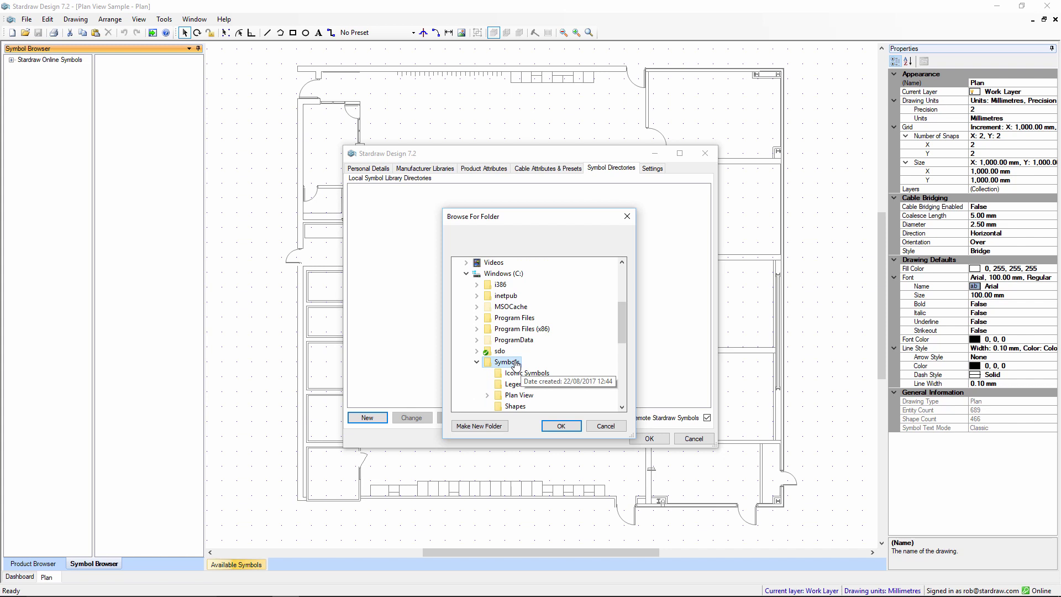
click(561, 425)
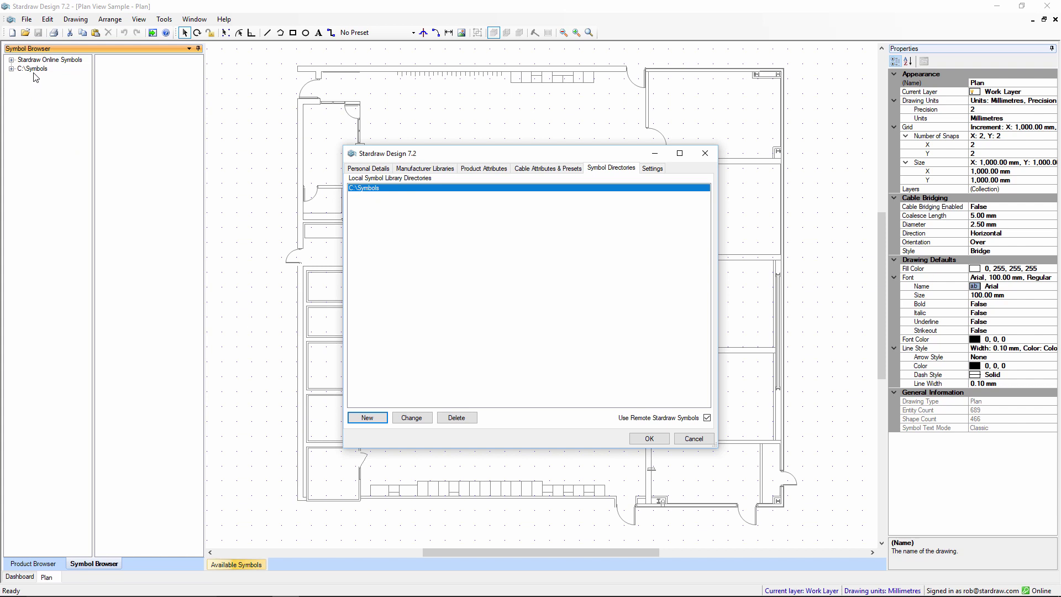
click(645, 440)
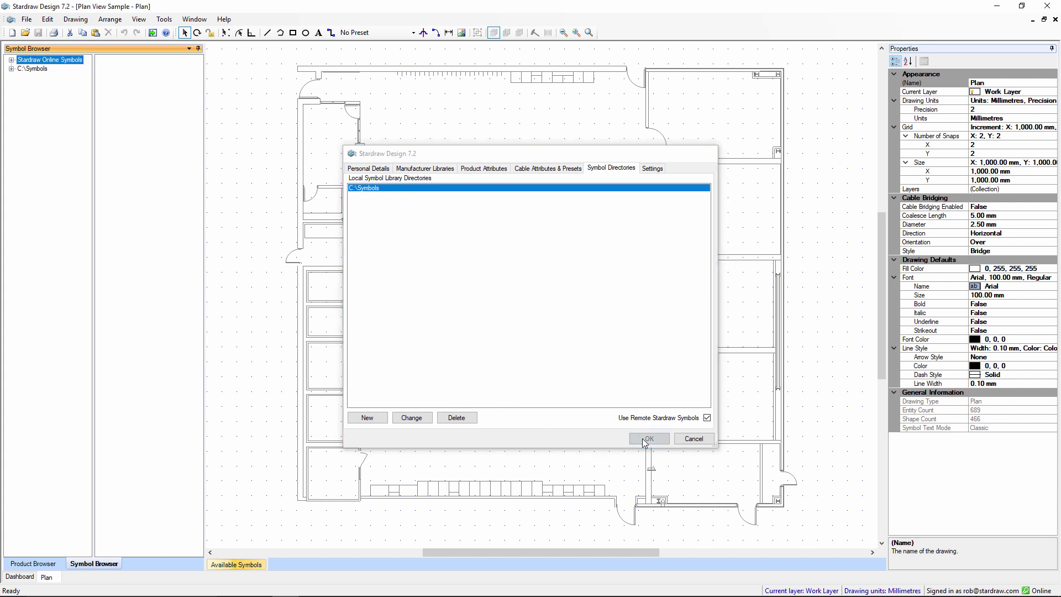
- Open C:\Symbols > Plan View > Tables and place the 4S Sq Dia Club table in a left room
click(11, 69)
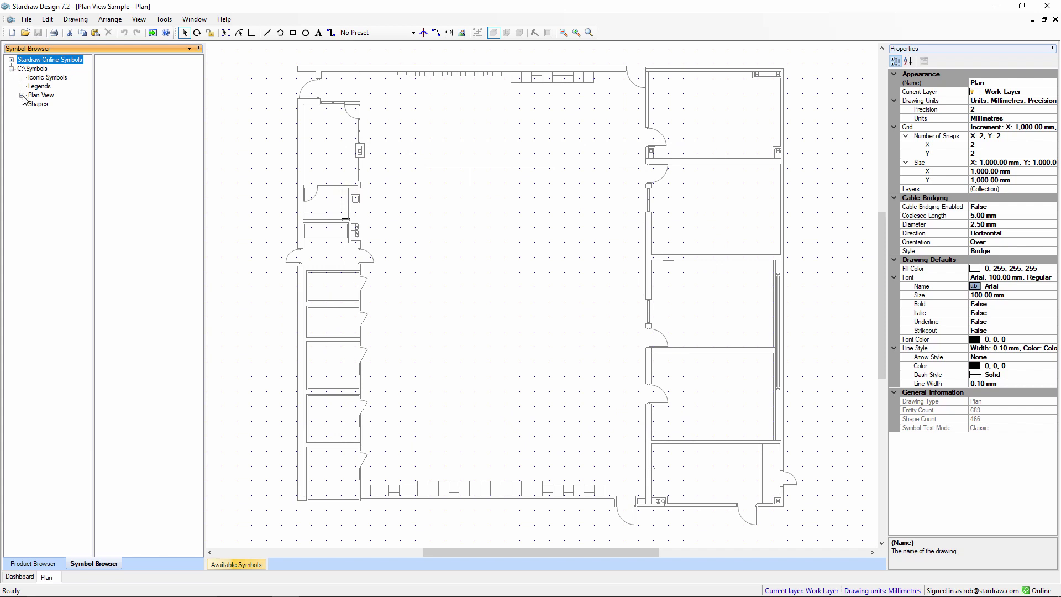
click(22, 96)
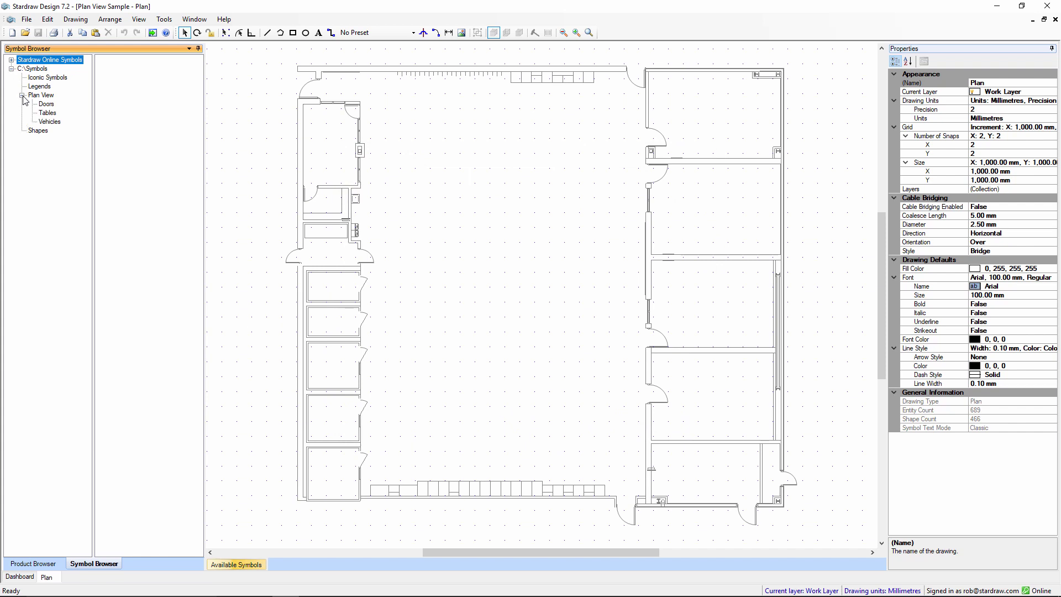
click(47, 113)
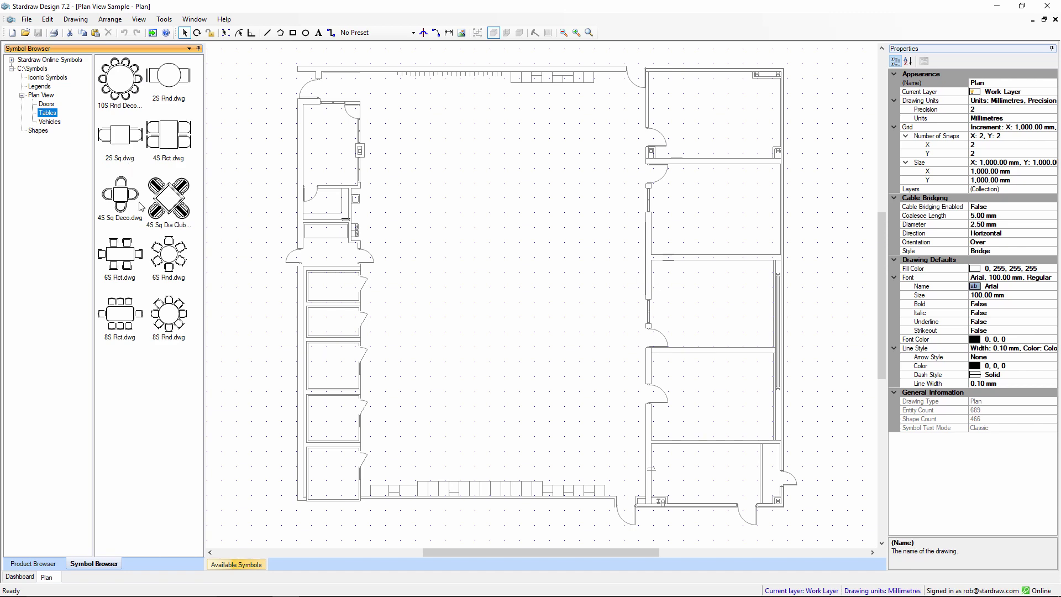
drag(171, 201, 318, 383)
- Place two 2S Sq tables in the top small rooms along the left side
scroll(299, 312, up, 5)
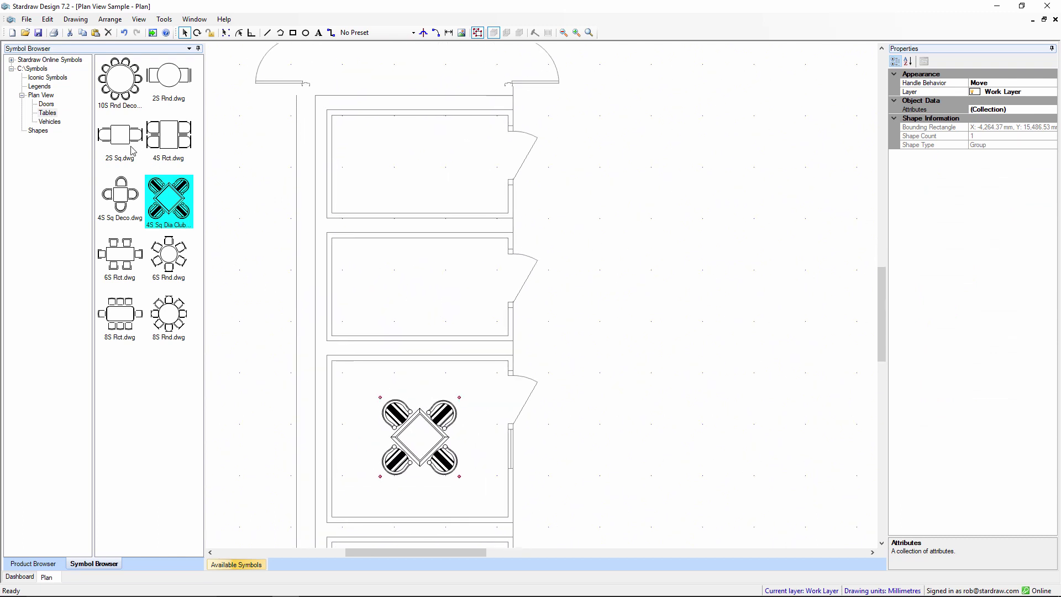
drag(124, 148, 368, 188)
drag(130, 145, 372, 310)
click(261, 274)
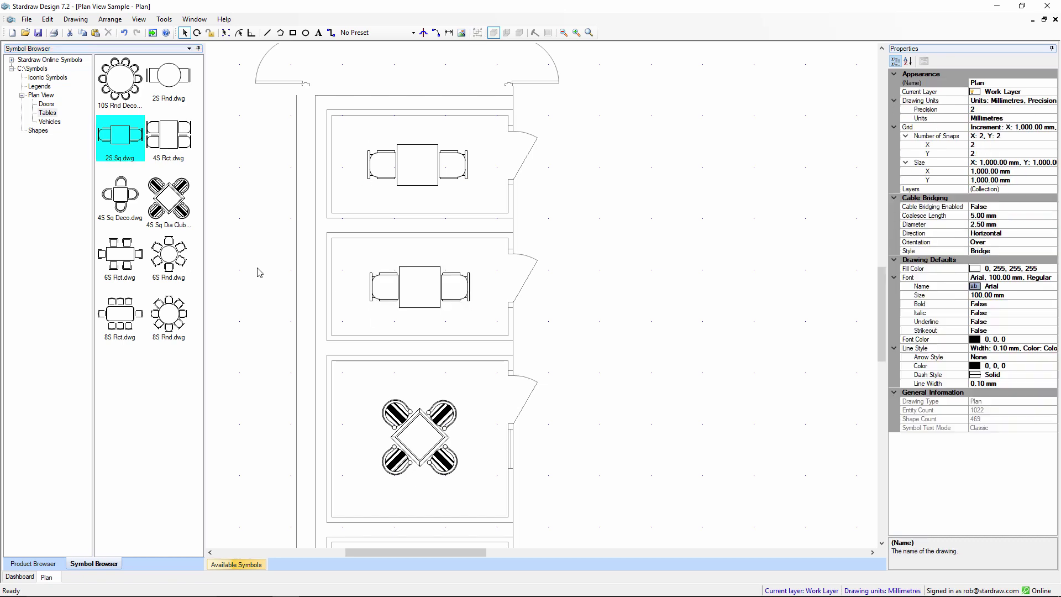
scroll(262, 273, down, 5)
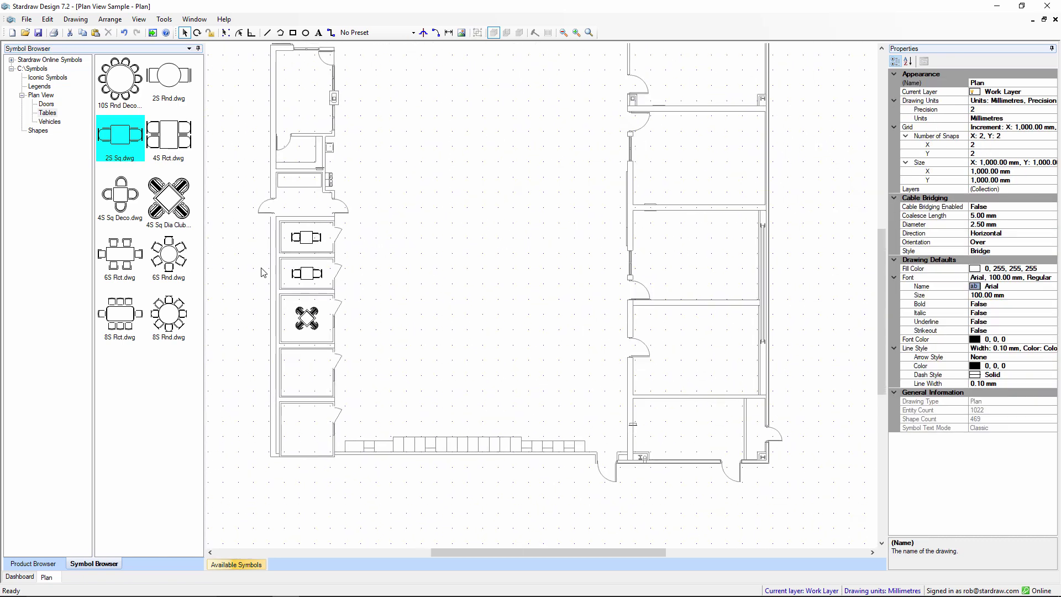
- Park Car 01 and, below it, Car 03 from the Vehicles folder in the upper right room
click(49, 122)
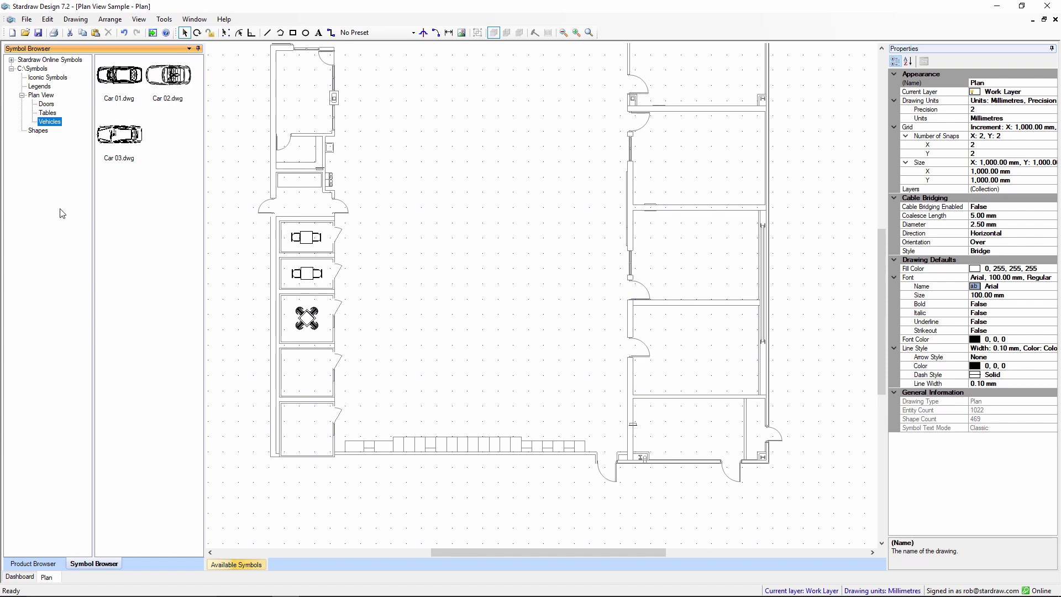
drag(123, 88, 660, 149)
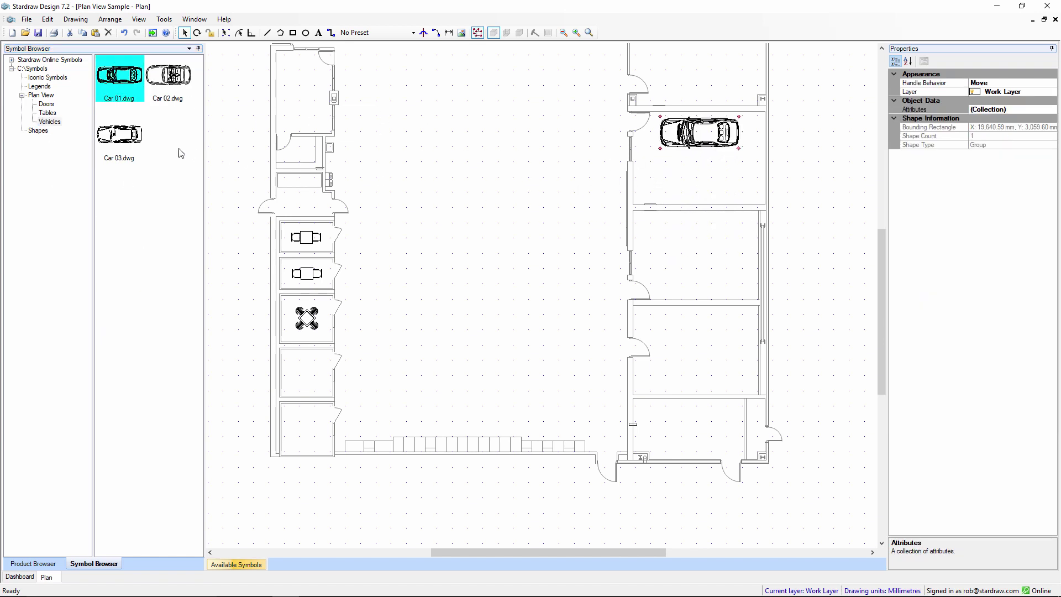
drag(122, 140, 671, 196)
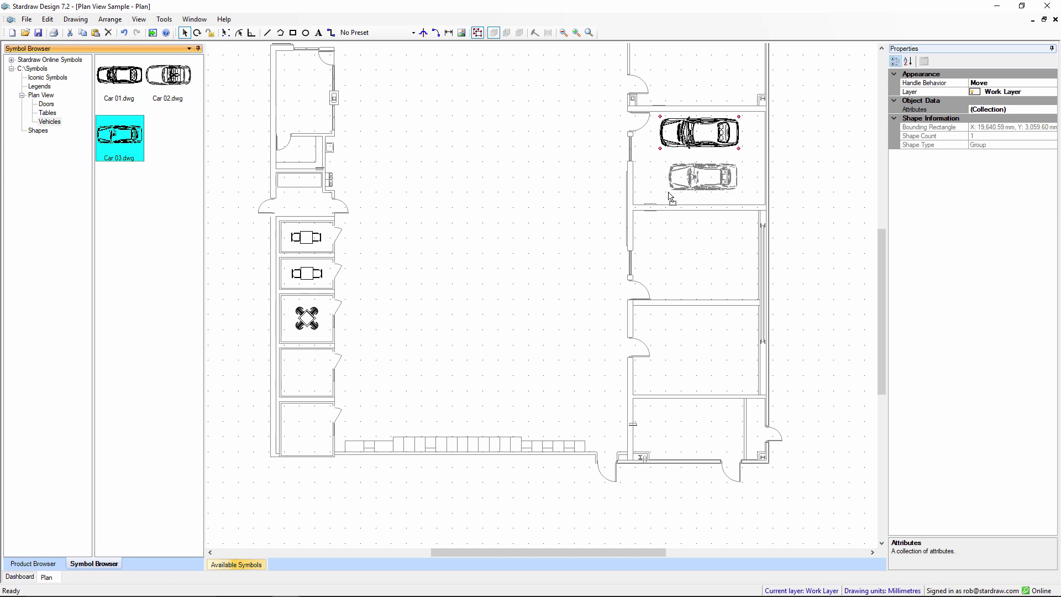
ctrl+scroll(768, 114, up, 4)
ctrl+scroll(768, 113, up, 4)
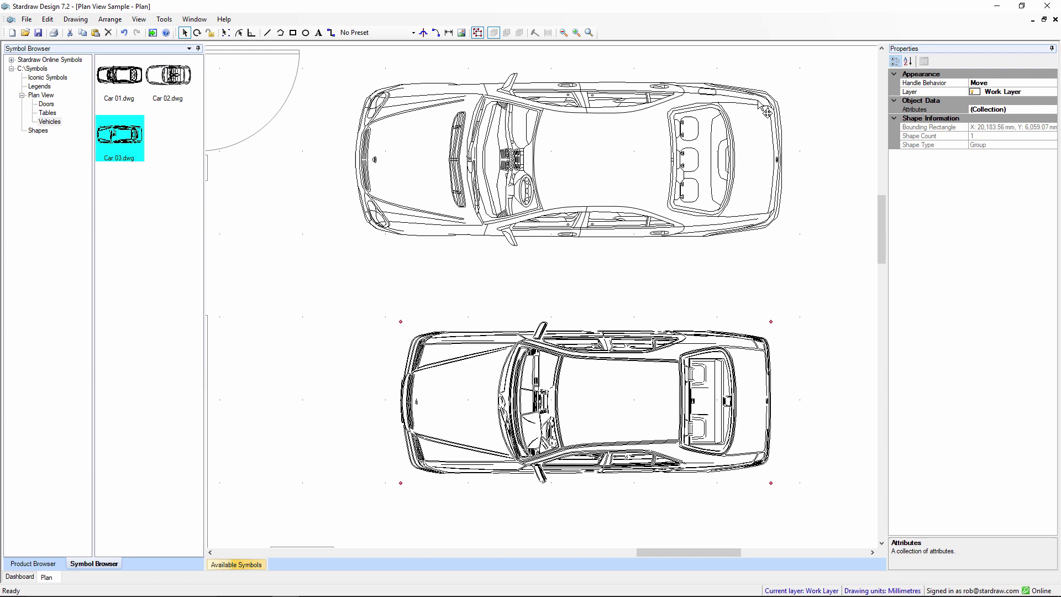
ctrl+scroll(767, 113, down, 8)
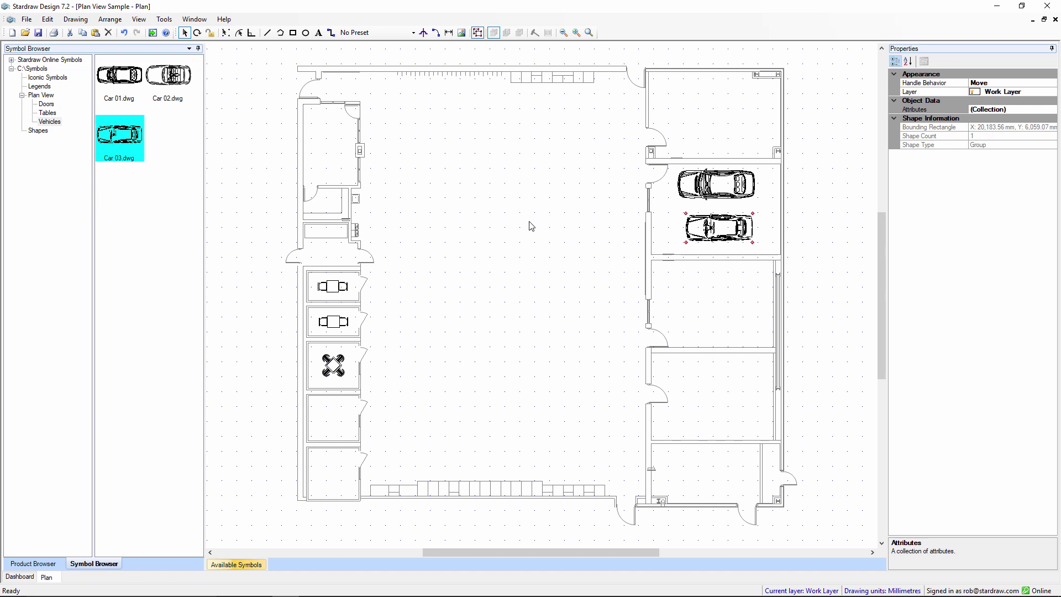
- Open the Sofas project's sofas drawing and select the L-shaped corner sofa
click(152, 32)
click(51, 206)
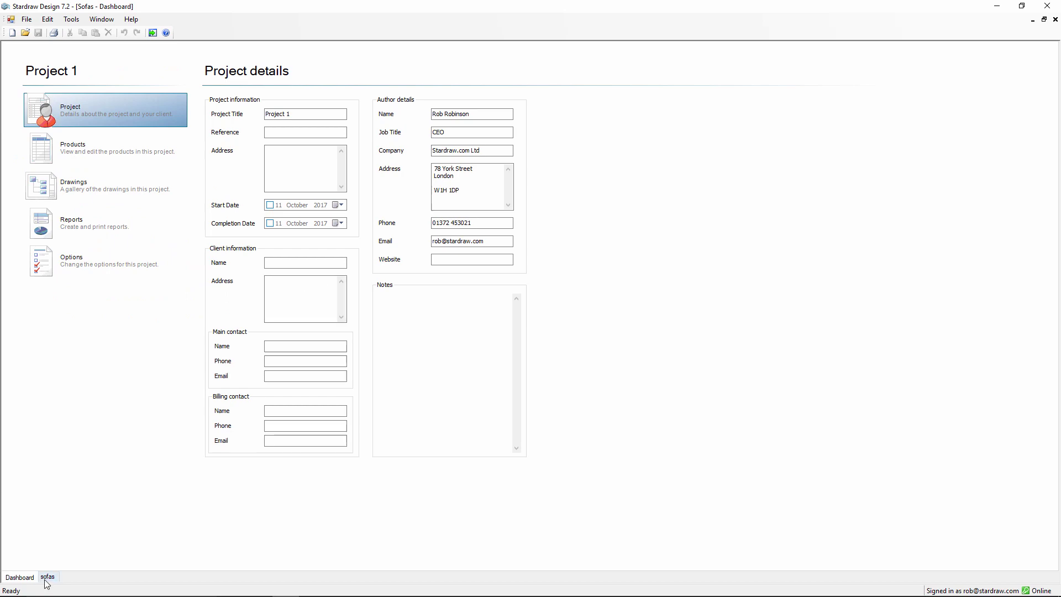
click(46, 577)
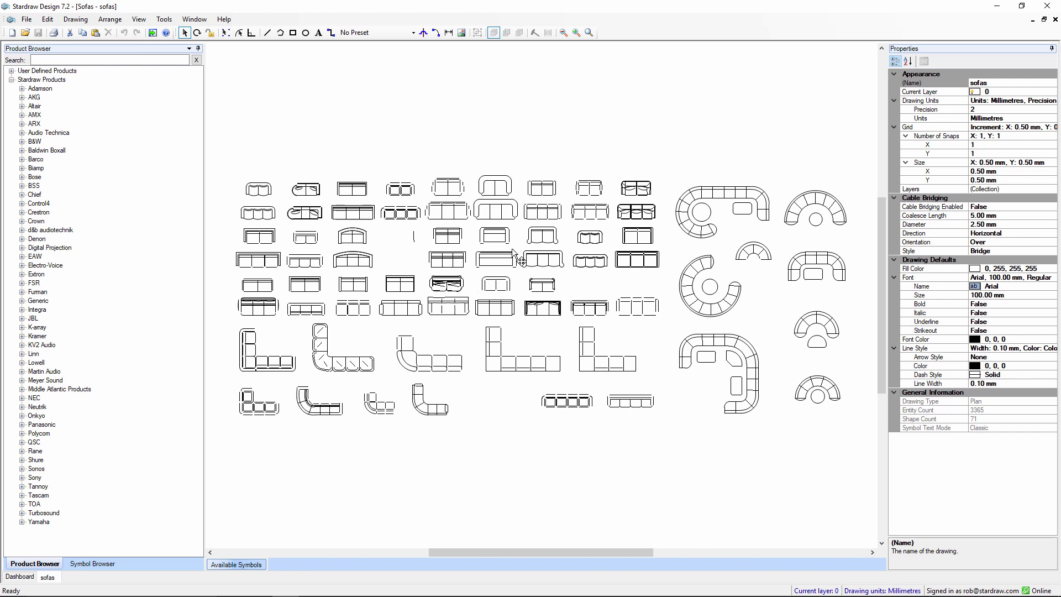
drag(217, 320, 302, 381)
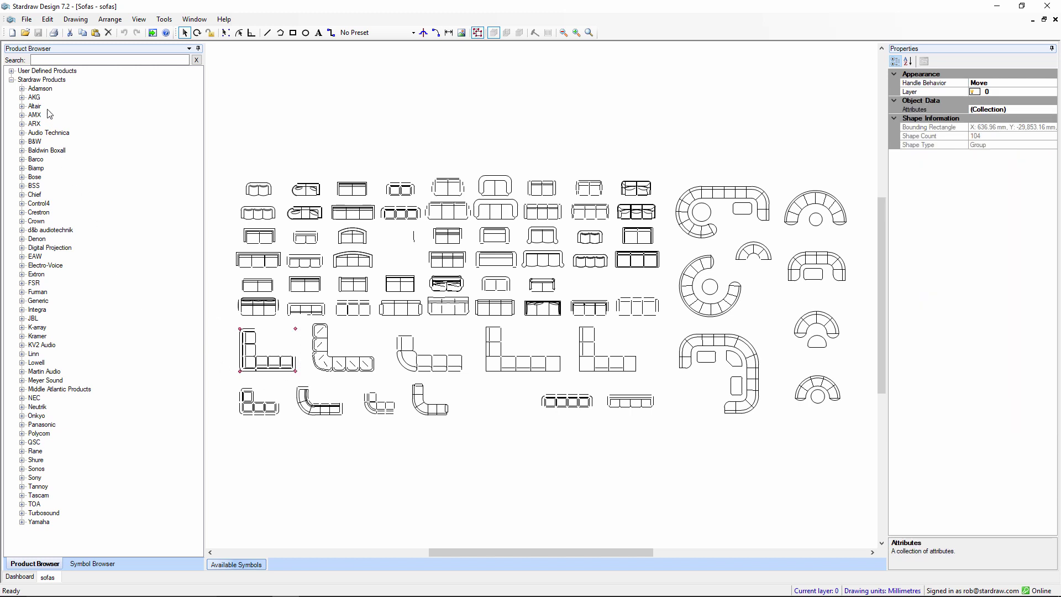
- Paste the corner sofa into a new Plan View drawing and zoom to fit
click(20, 577)
click(103, 199)
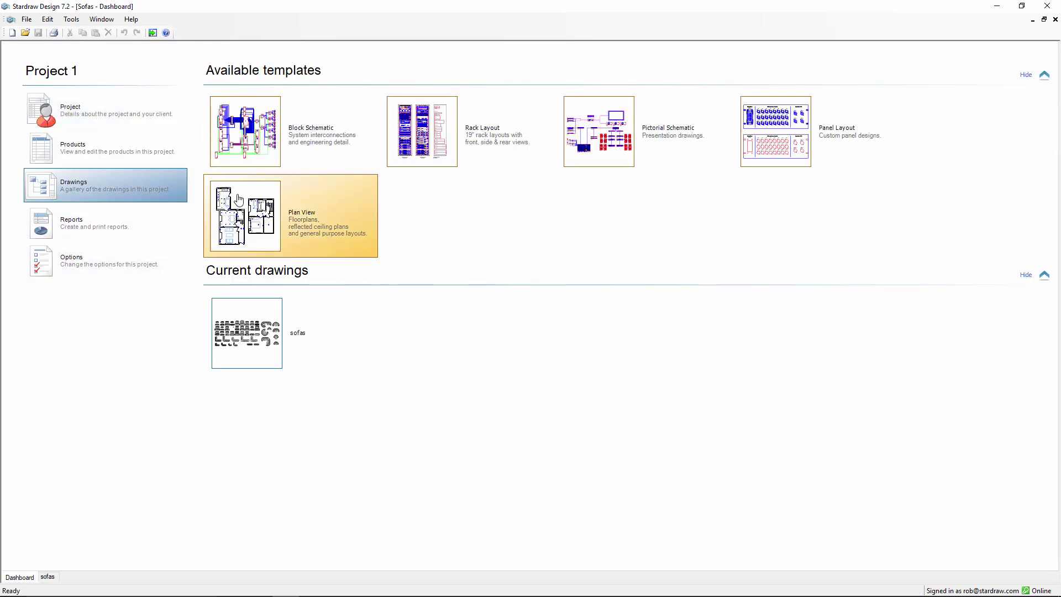
double_click(269, 199)
key(ctrl+v)
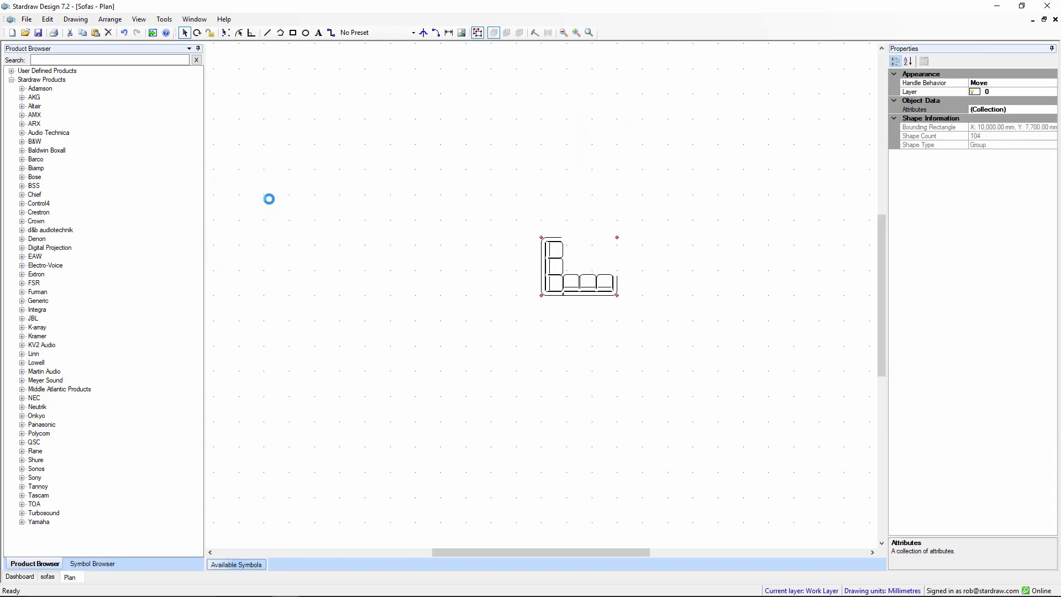
key(ctrl+e)
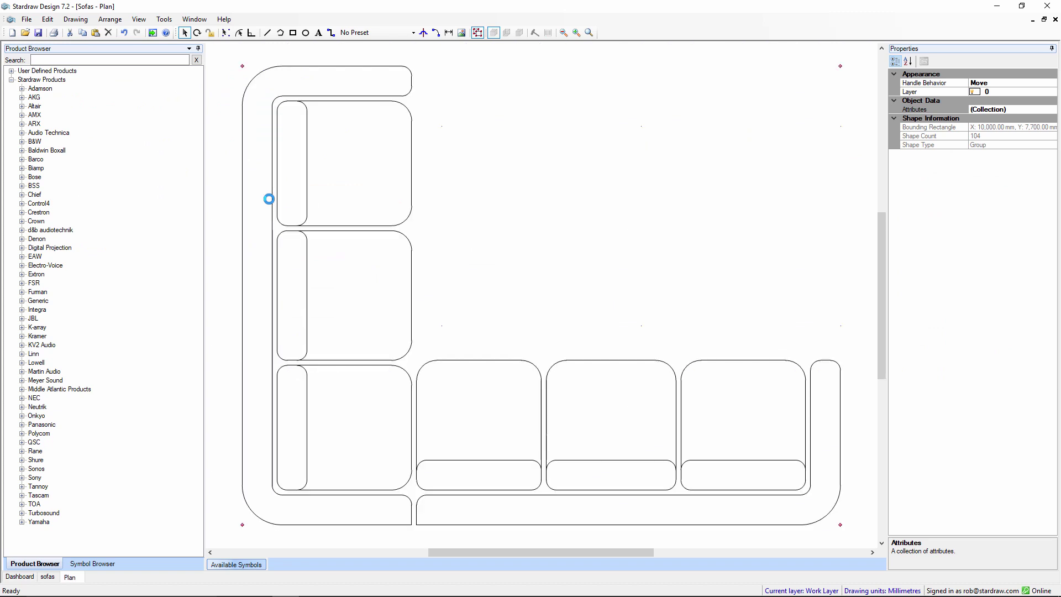
- Export the drawing in AutoCAD DWG format to the C:\Symbols\Plan View folder
click(26, 19)
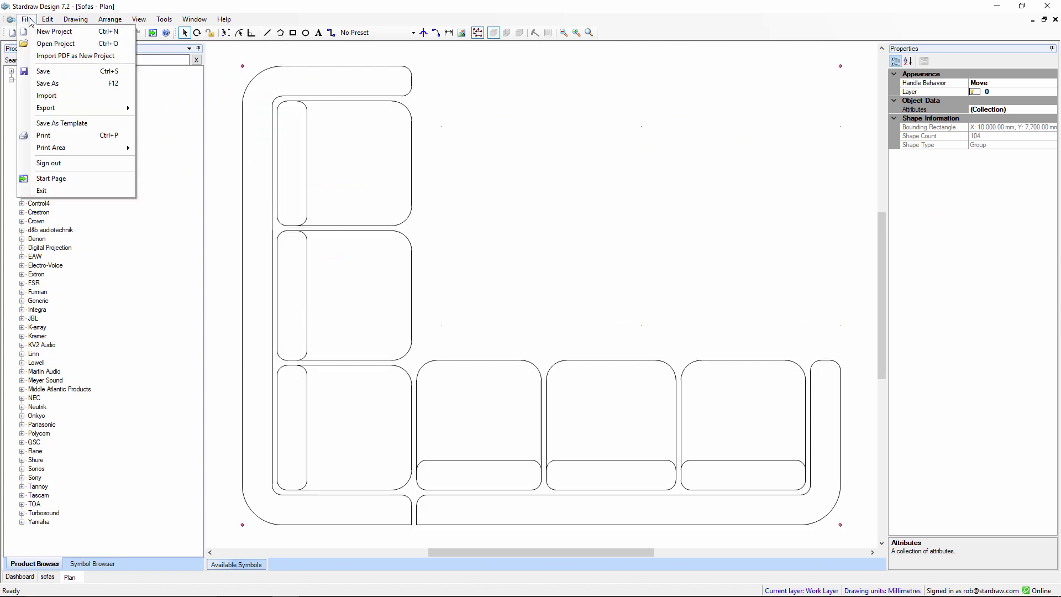
mouse_move(66, 108)
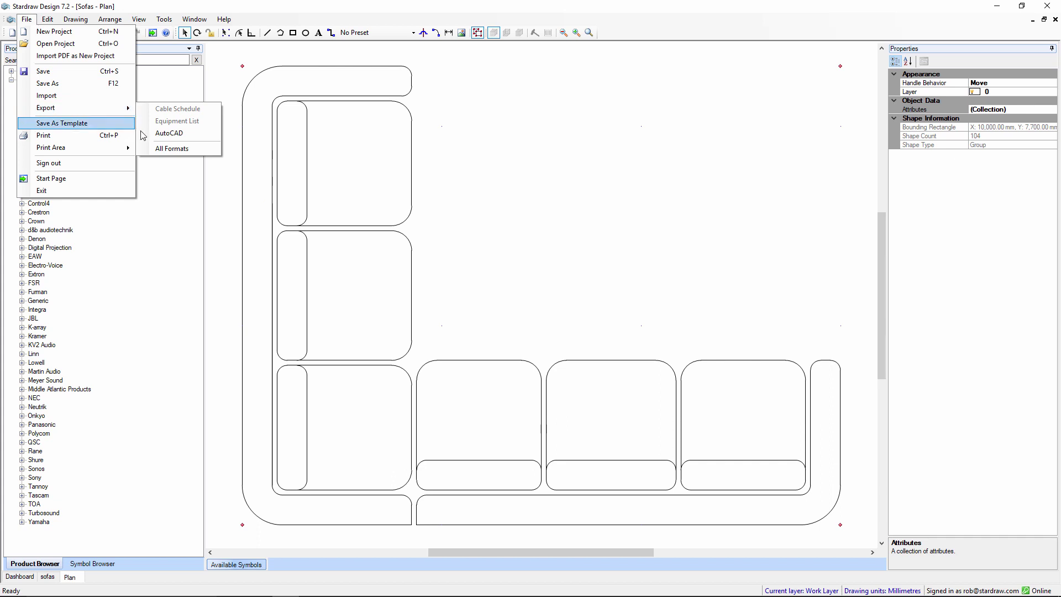
click(167, 133)
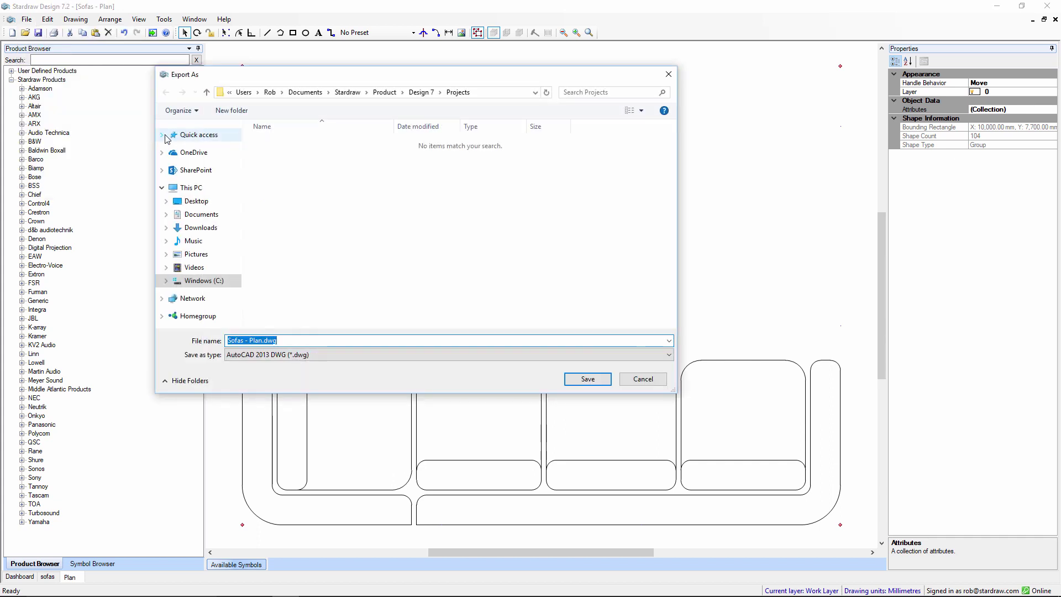
click(167, 281)
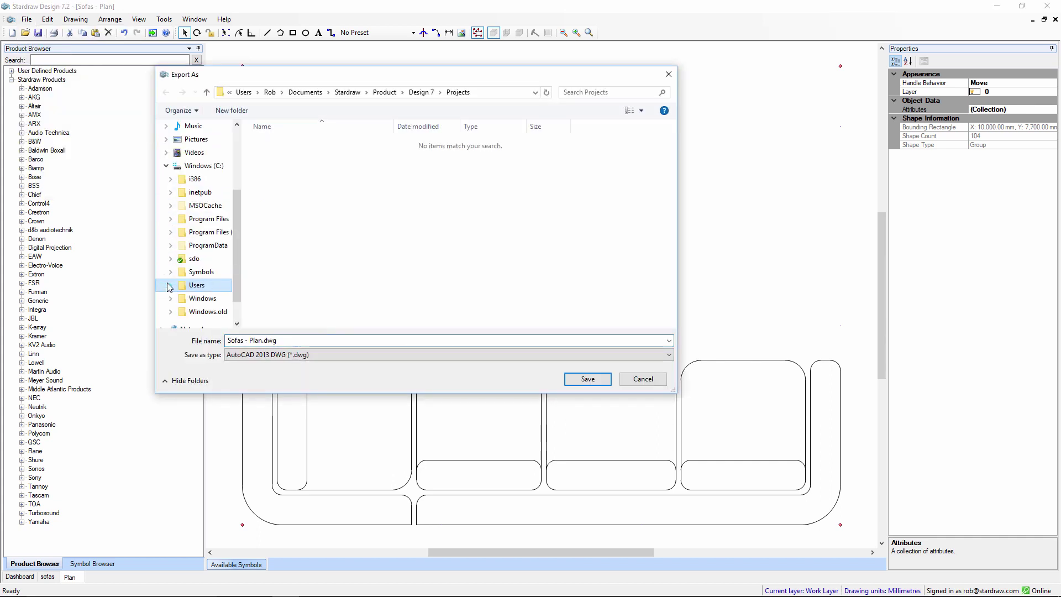
click(171, 271)
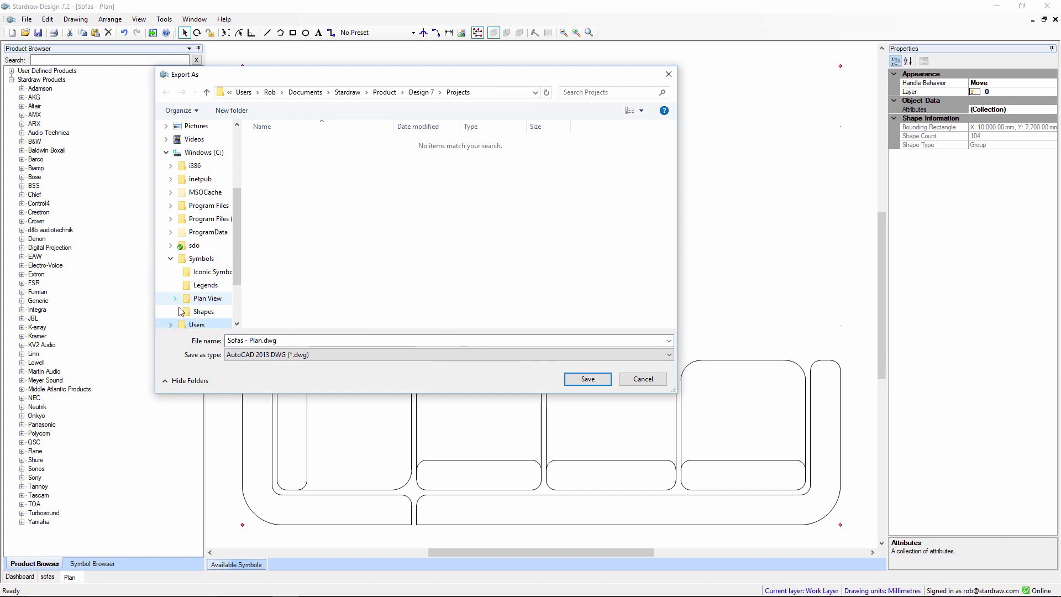
click(206, 298)
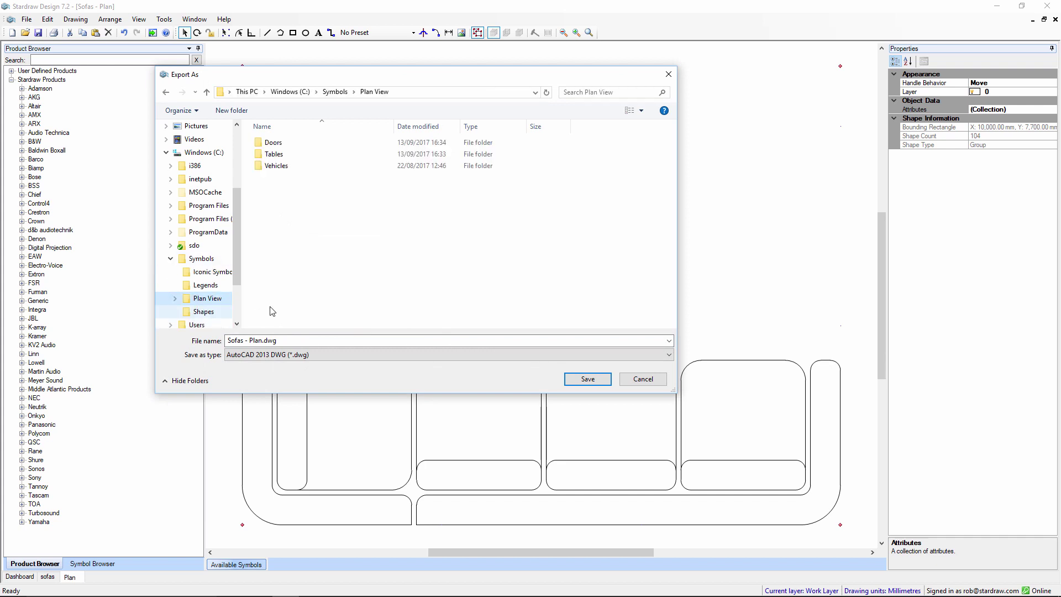
- Name the export file 'Corner Sofa' and accept the DWG unit scaling
click(275, 339)
click(263, 340)
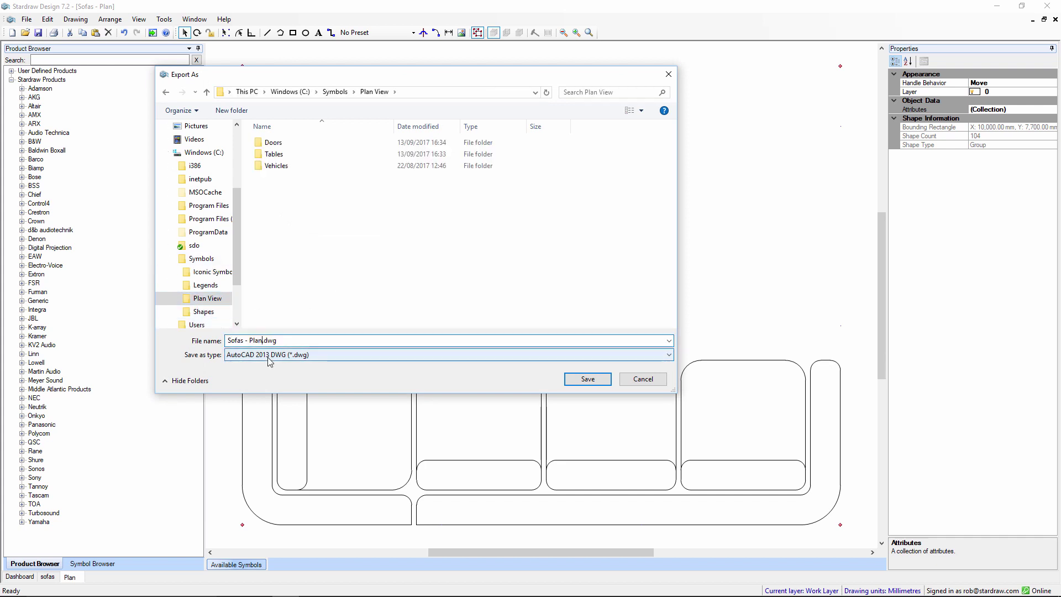
key(shift+Home)
text(Corner Sofa)
key(Return)
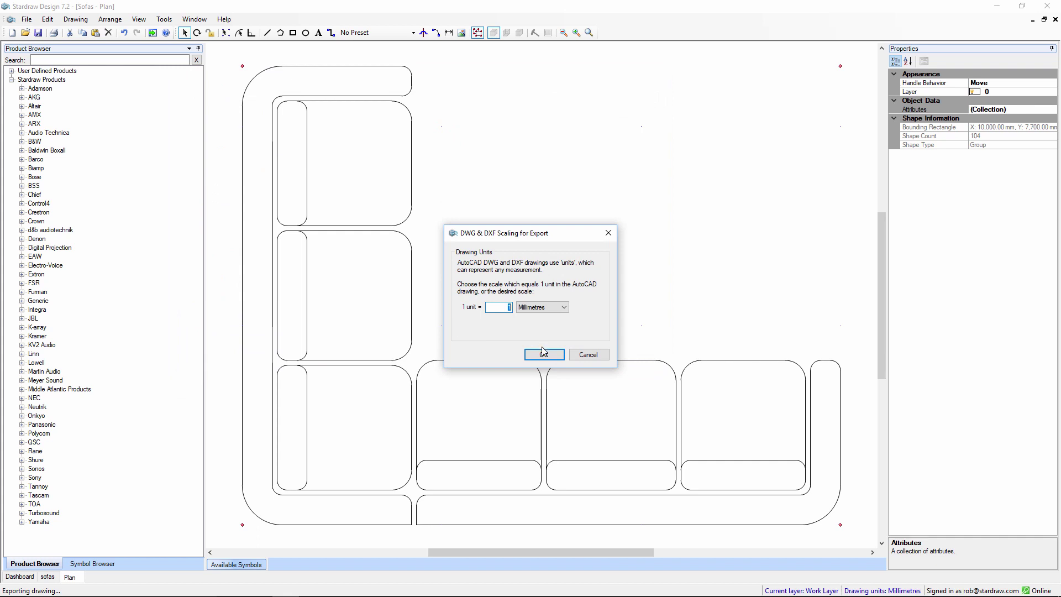
click(542, 354)
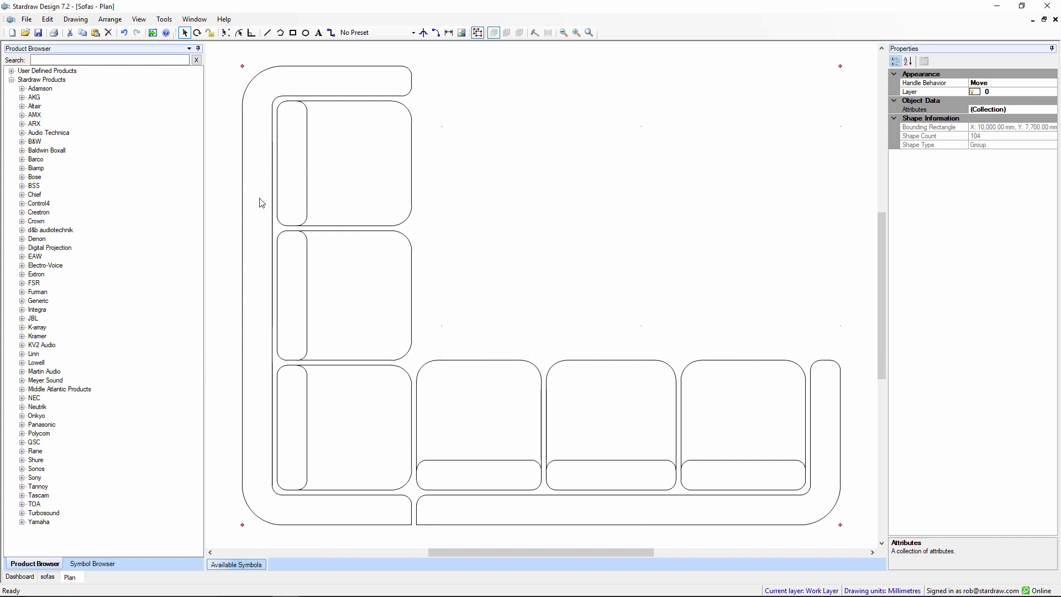
- Return to Plan View Sample - Plan and drop Corner Sofa.dwg into the room below the round table
click(196, 21)
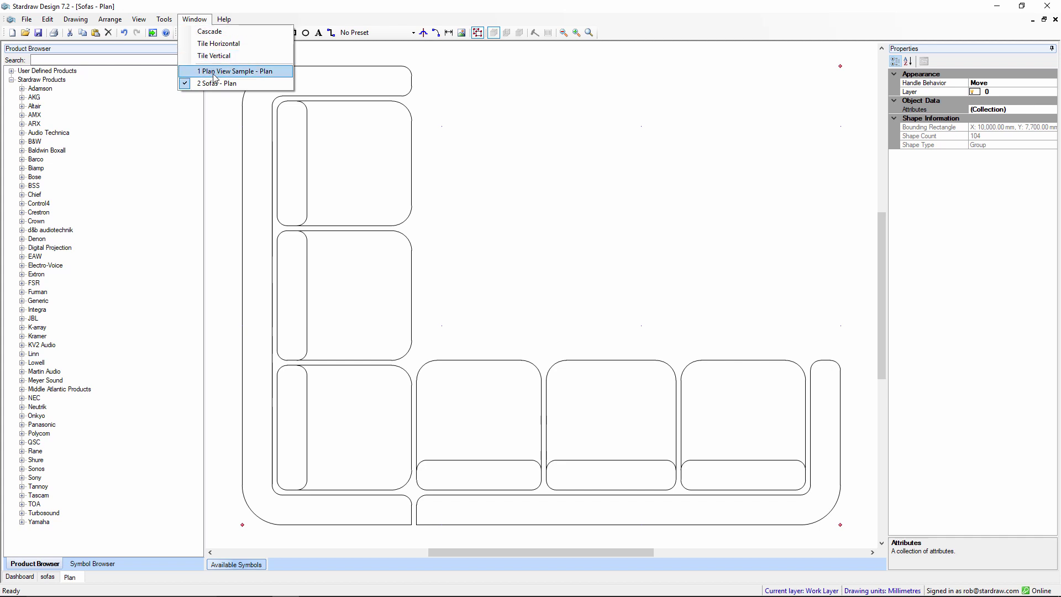
click(232, 71)
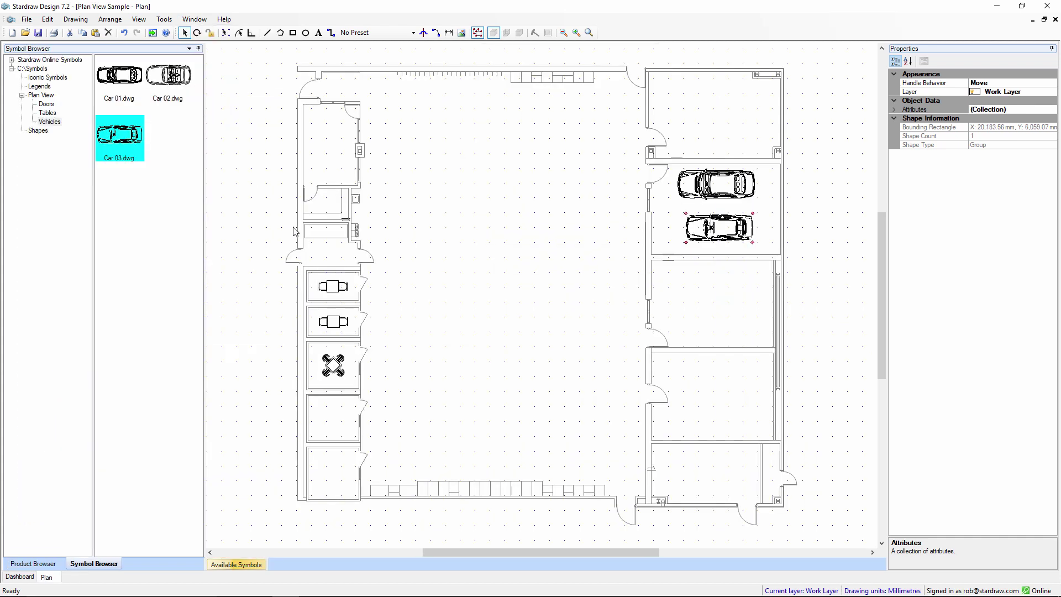
click(44, 96)
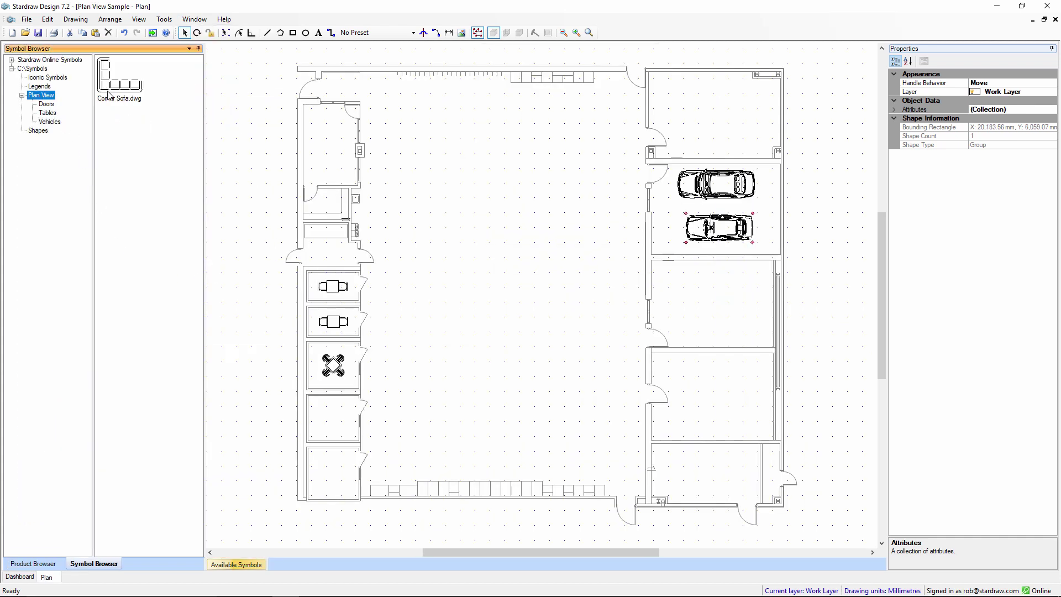
drag(112, 89, 314, 442)
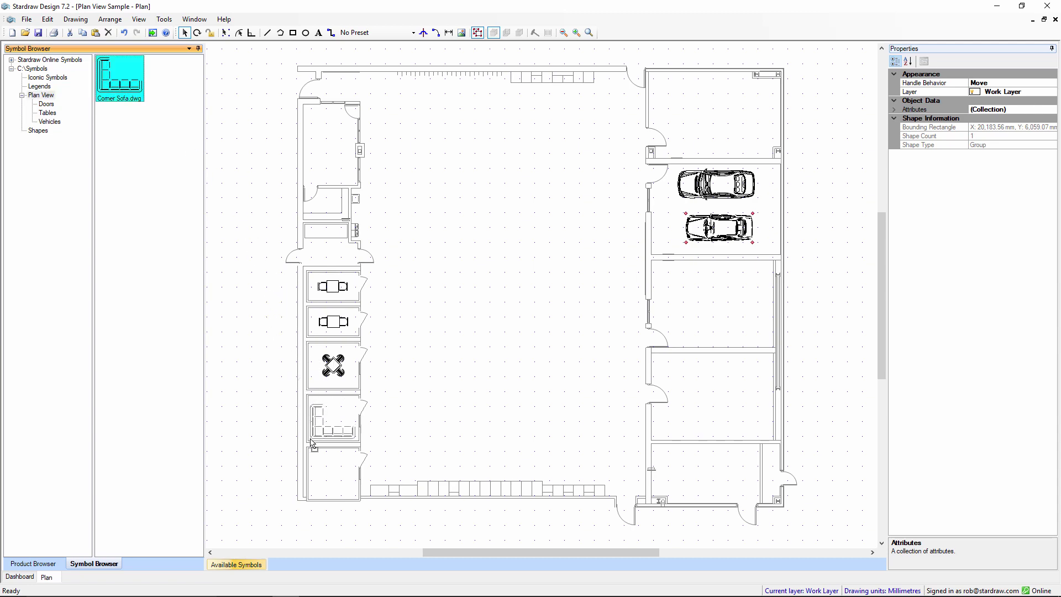
ctrl+scroll(314, 442, up, 5)
ctrl+scroll(316, 436, up, 5)
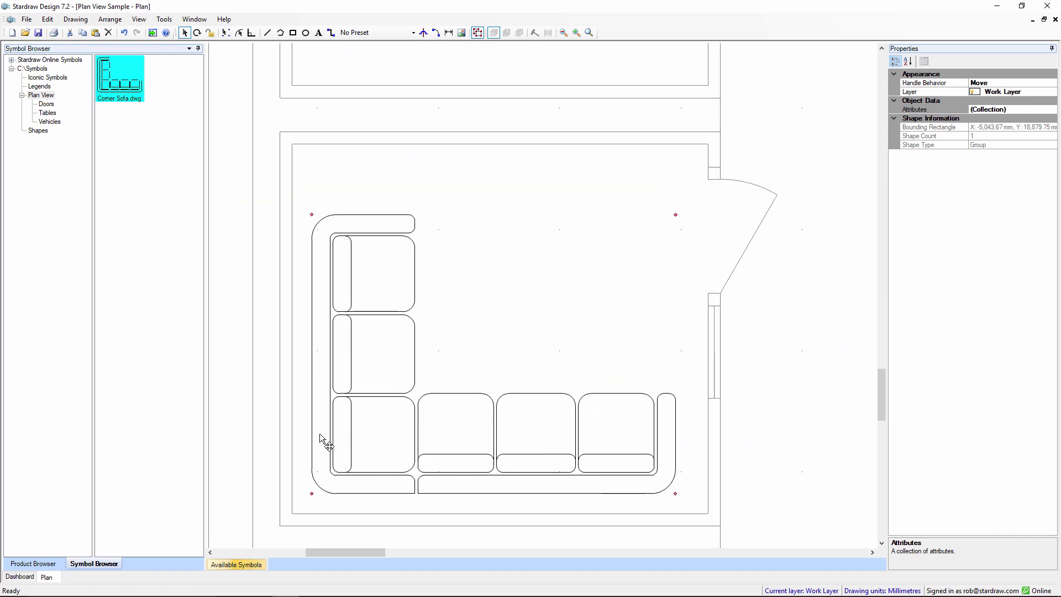
ctrl+scroll(322, 440, down, 8)
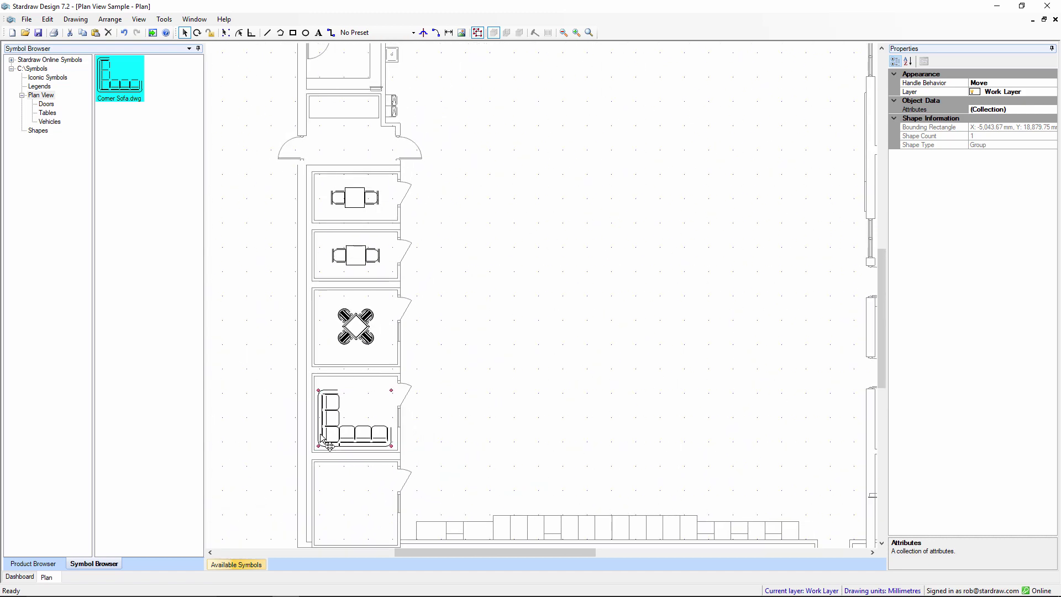
ctrl+scroll(324, 440, down, 4)
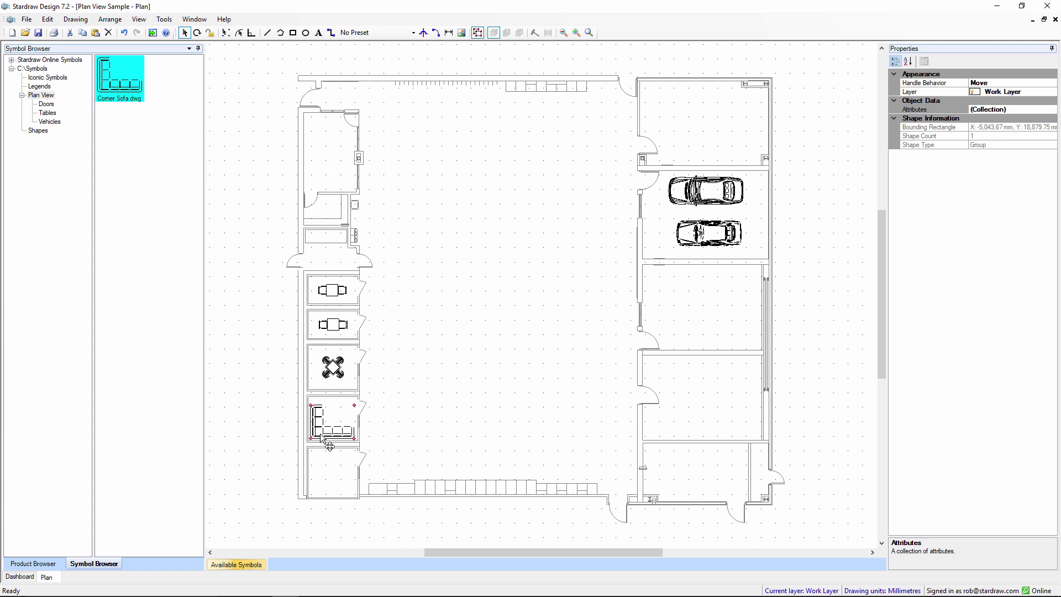